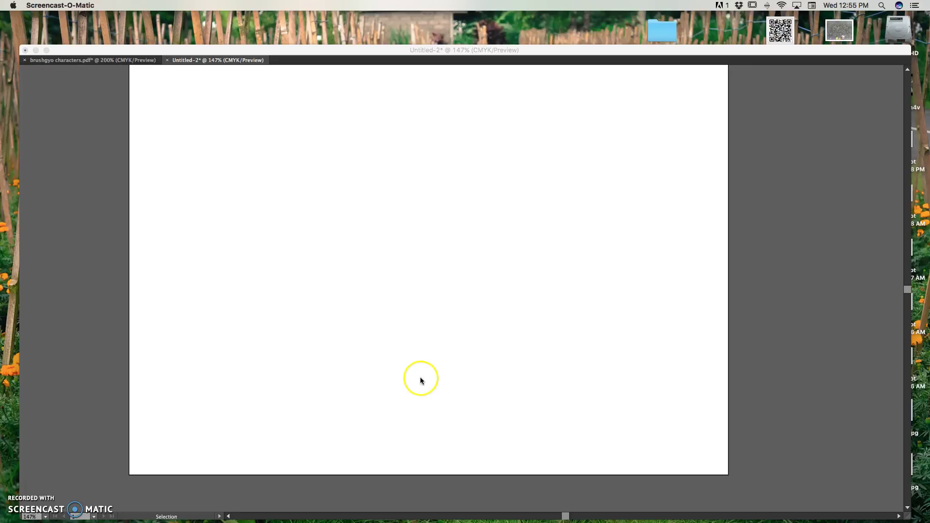
Step: Set the Type tool's font to brushgyo in Regular style at 120 pt
left_click(180, 194)
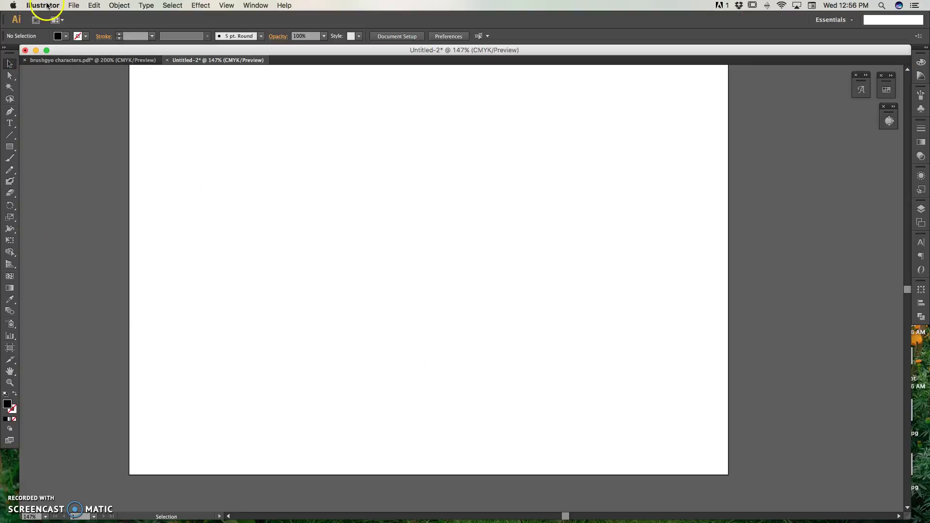
left_click(9, 123)
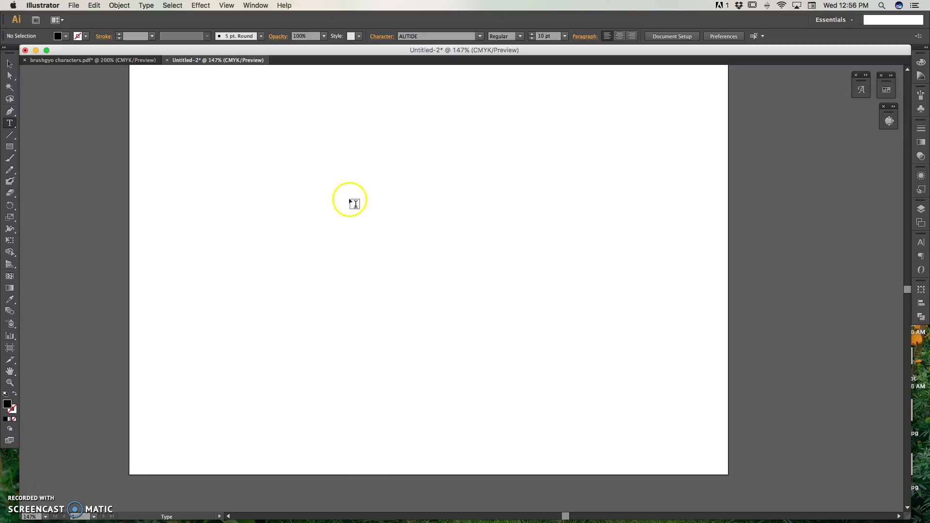
left_click(391, 36)
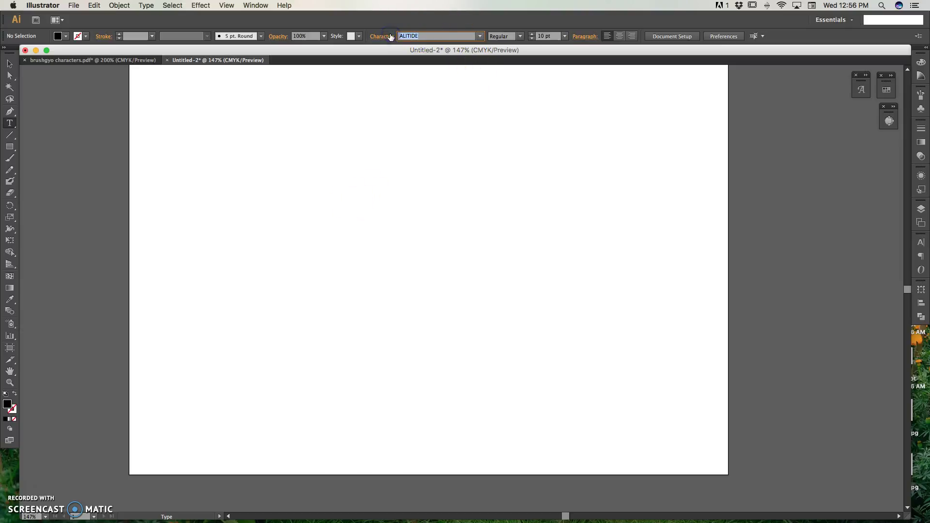
type("Brush Script MT Italic")
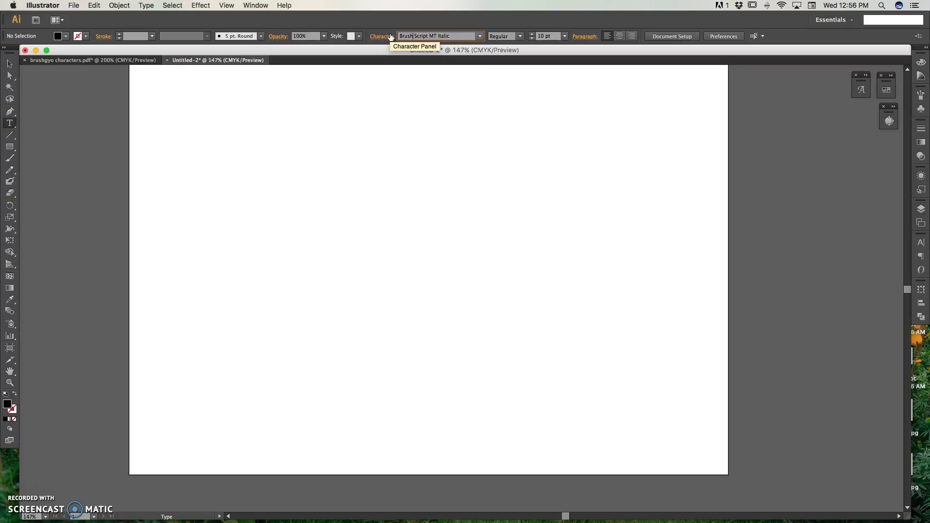
left_click(480, 37)
left_click(439, 67)
left_click(519, 37)
left_click(514, 47)
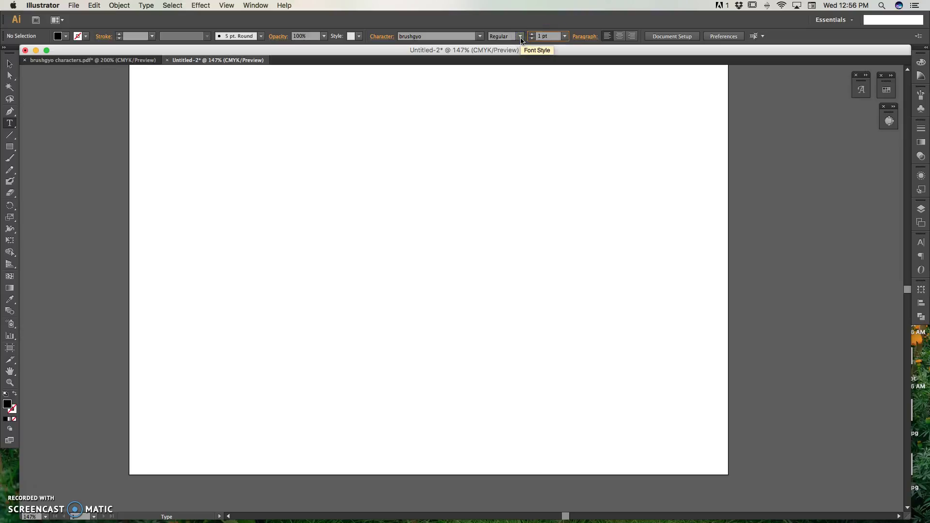
Step: Type 'brushgyo' on the artboard, move it into place and enlarge it to about 168 pt
left_click(342, 223)
type("brus")
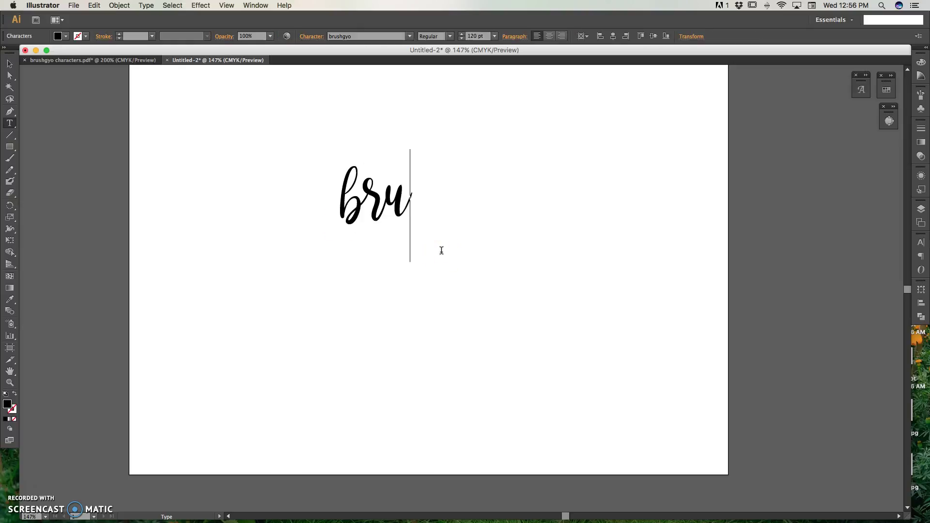
type("hg")
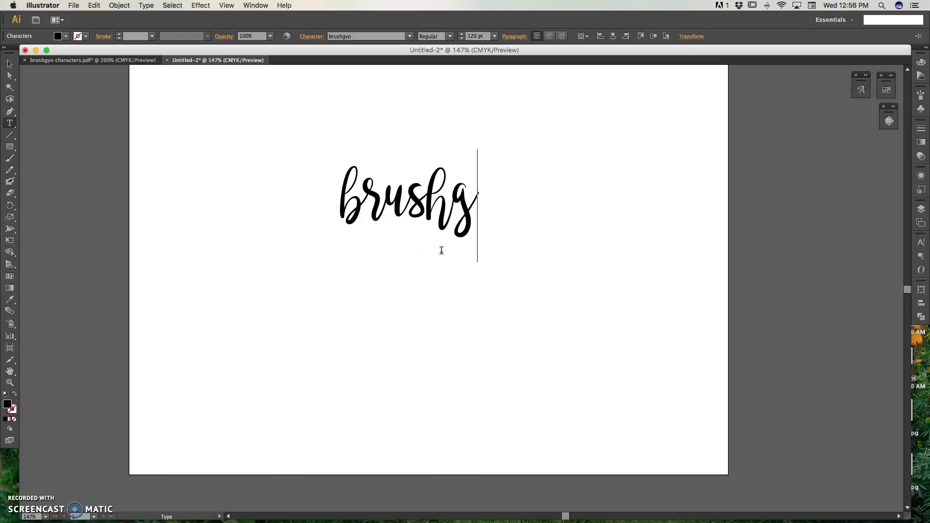
type("yo")
key("Escape")
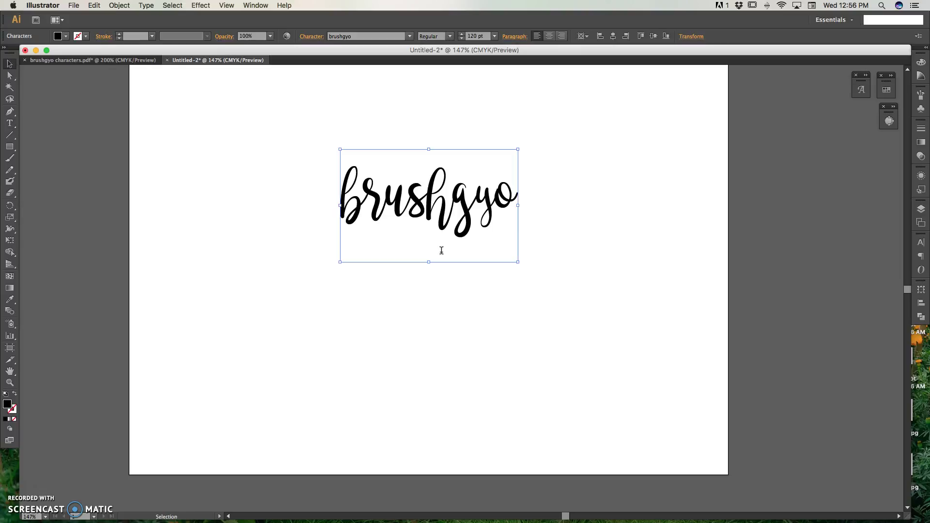
mouse_move(438, 206)
left_mouse_down()
mouse_move(402, 224)
mouse_move(373, 223)
left_mouse_up()
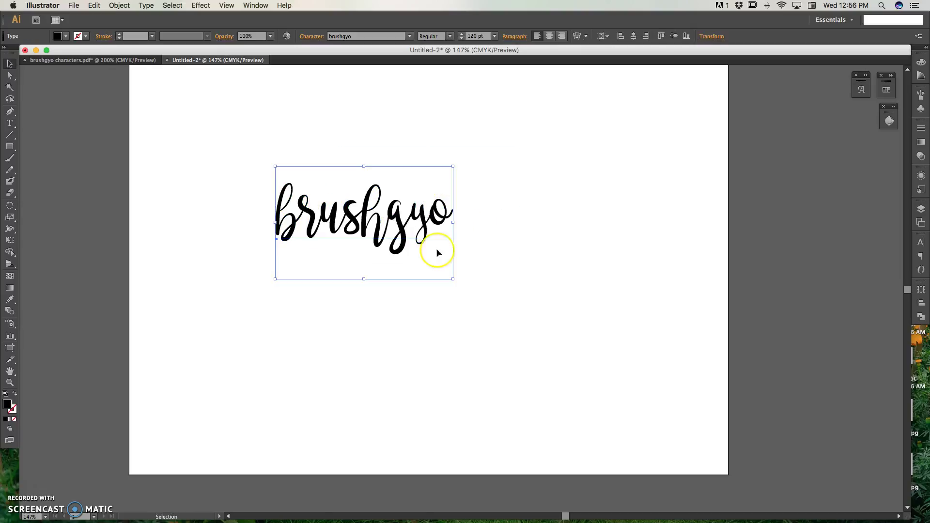
left_click_drag(453, 279, 524, 325)
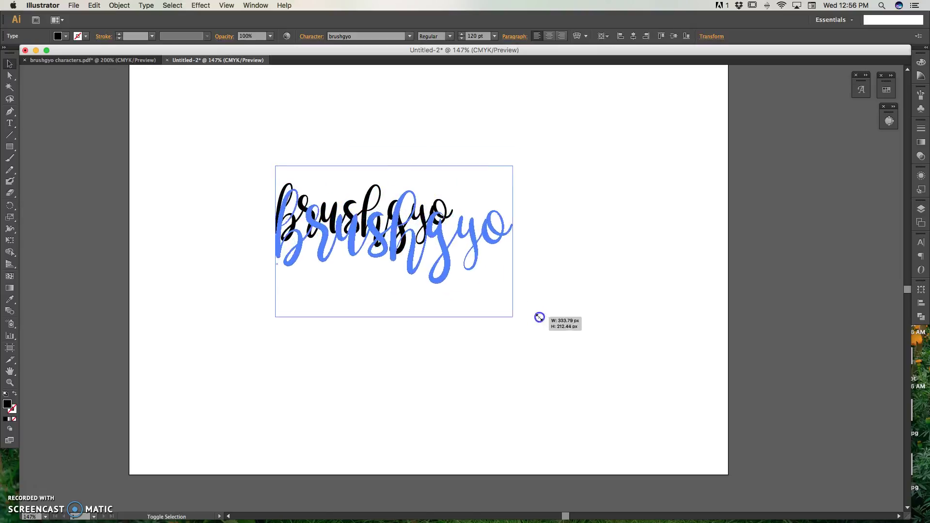
left_click_drag(485, 259, 497, 261)
Step: Zoom in closely on the word, then zoom back out and recentre the page
key("z")
left_click_drag(264, 176, 428, 313)
scroll(490, 304, "right", 2)
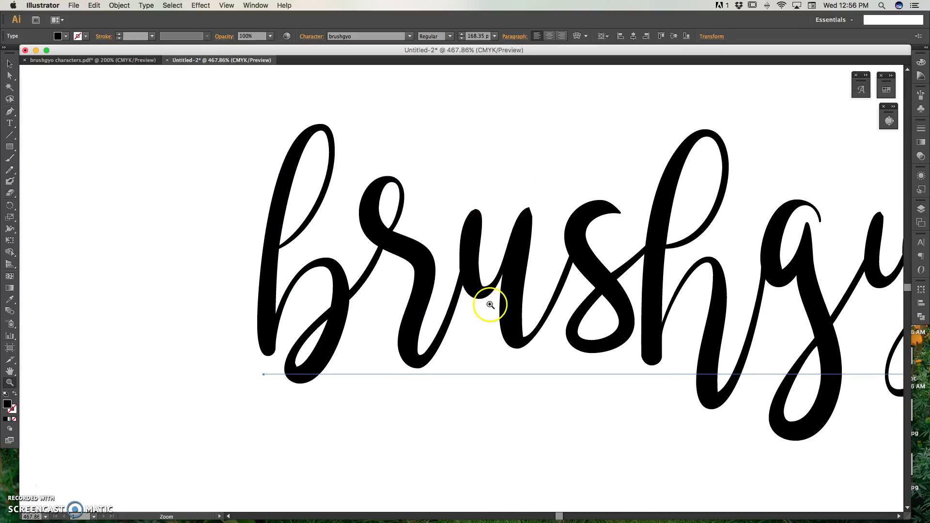
scroll(492, 304, "right", 10)
scroll(492, 306, "right", 2)
scroll(492, 308, "right", 2)
scroll(480, 306, "left", 5)
left_click(470, 299, "alt")
left_click(470, 301, "alt")
left_click(472, 304, "alt")
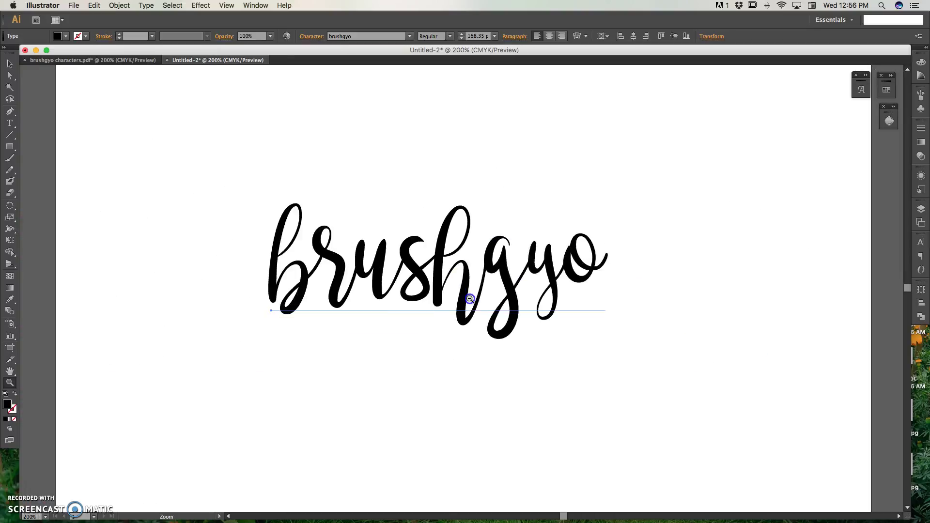
left_click_drag(463, 283, 454, 284)
Step: Select the letter b in brushgyo and show the OpenType panel
key("v")
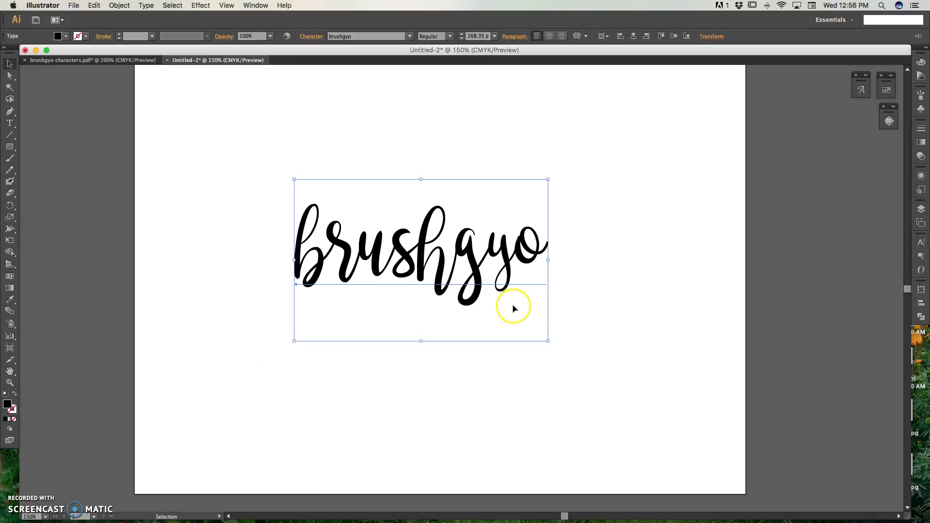
key("t")
left_click(329, 256)
left_click_drag(329, 256, 289, 255)
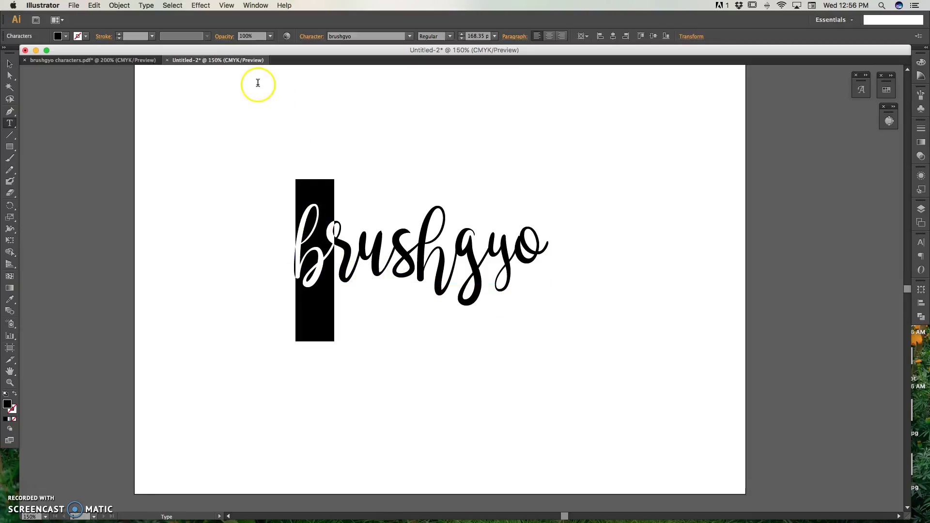
left_click(257, 6)
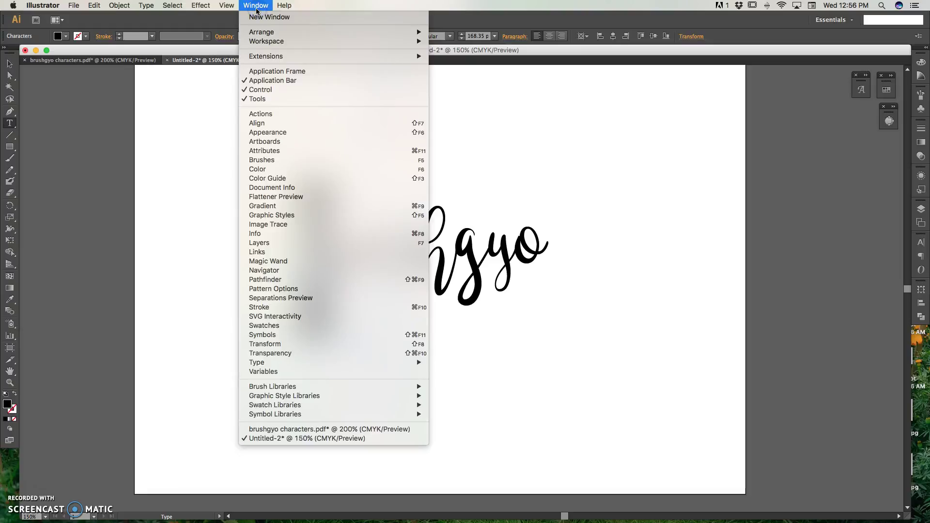
mouse_move(335, 363)
left_click(491, 391)
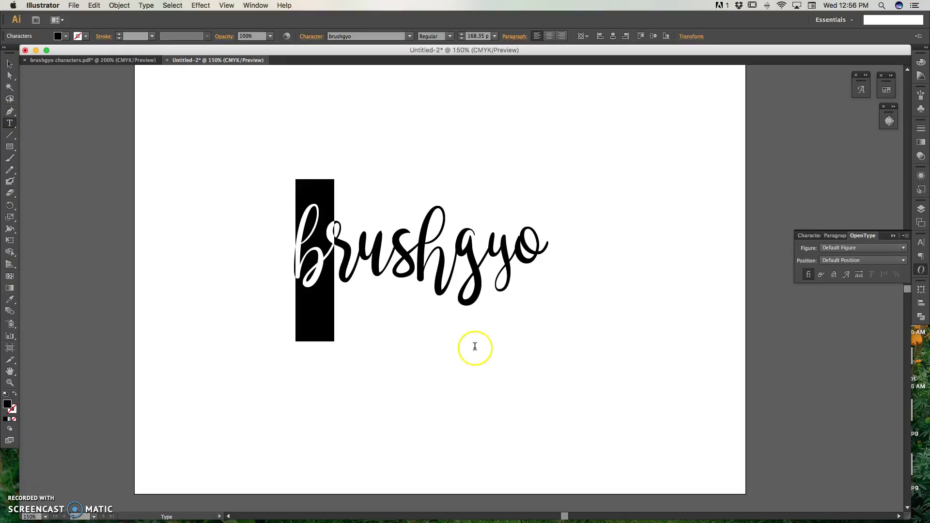
Step: Select the whole brushgyo text object and turn on Contextual Alternates
left_click(10, 63)
left_click(155, 157)
left_click(300, 236)
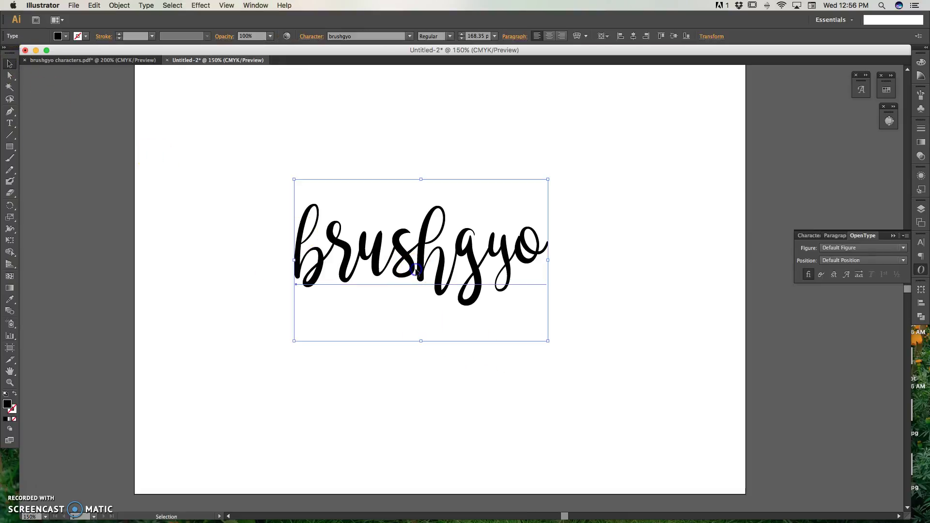
left_click(824, 276)
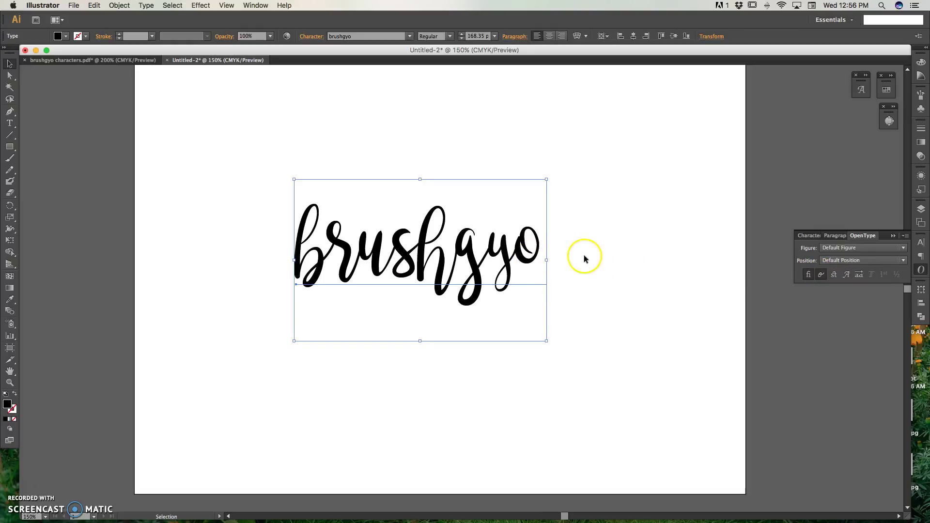
Step: Retype 'brushgyo', then toggle Swash on and back off in the OpenType panel
double_click(529, 255)
mouse_move(544, 249)
left_mouse_down()
mouse_move(395, 266)
mouse_move(257, 257)
left_mouse_up()
type("b")
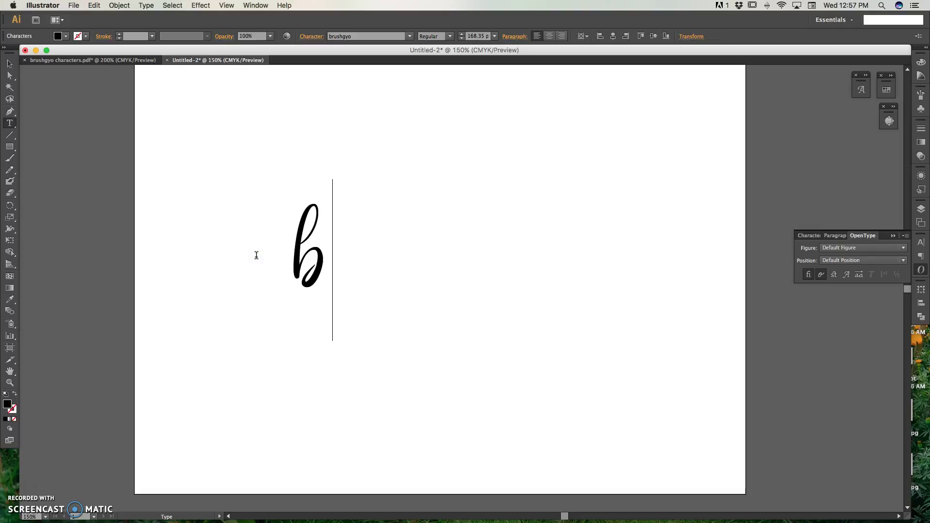
type("rush")
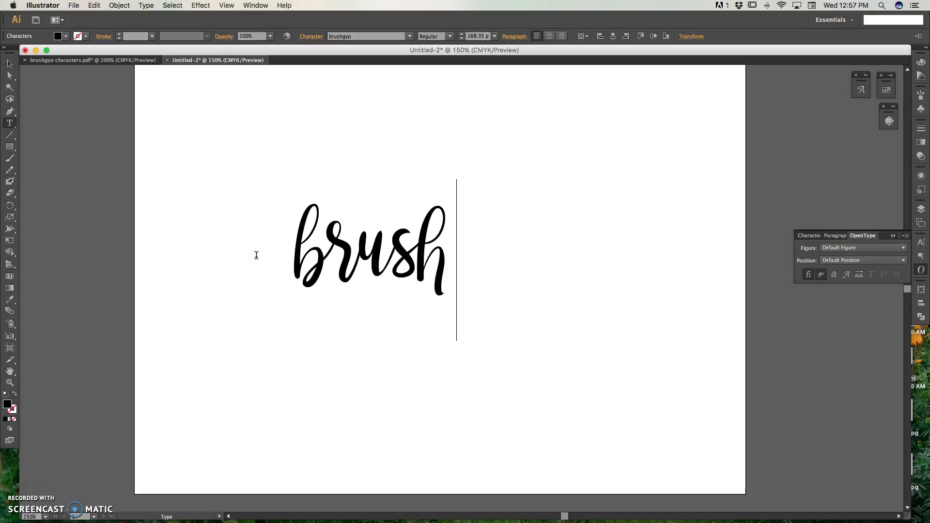
type("gyo")
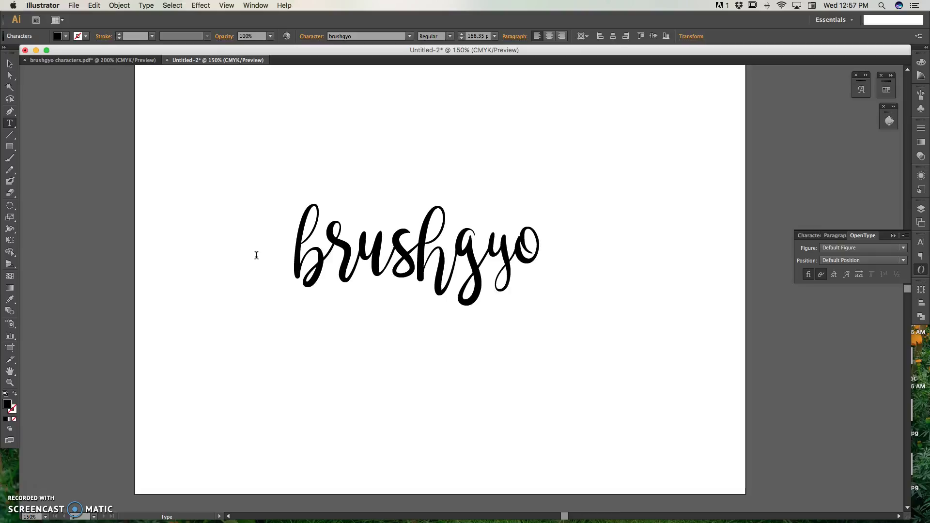
key("Escape")
left_click(820, 279)
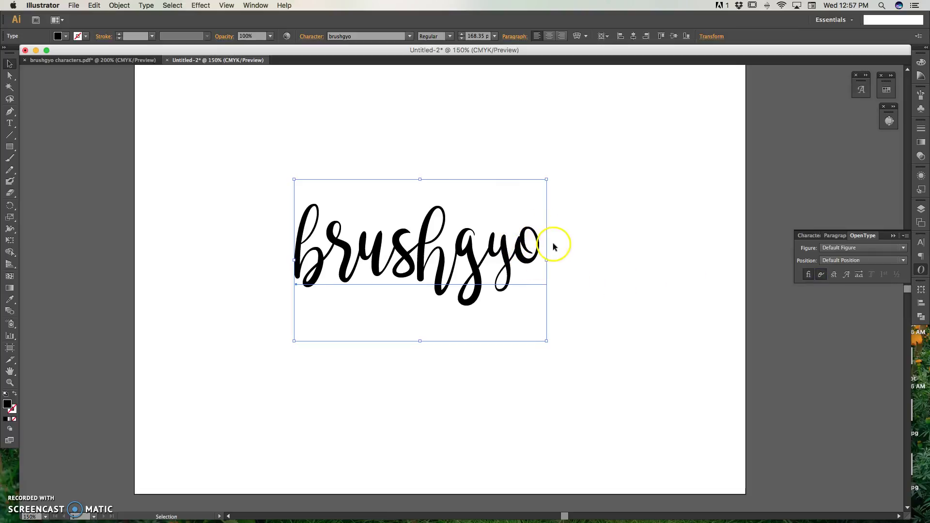
left_click(821, 274)
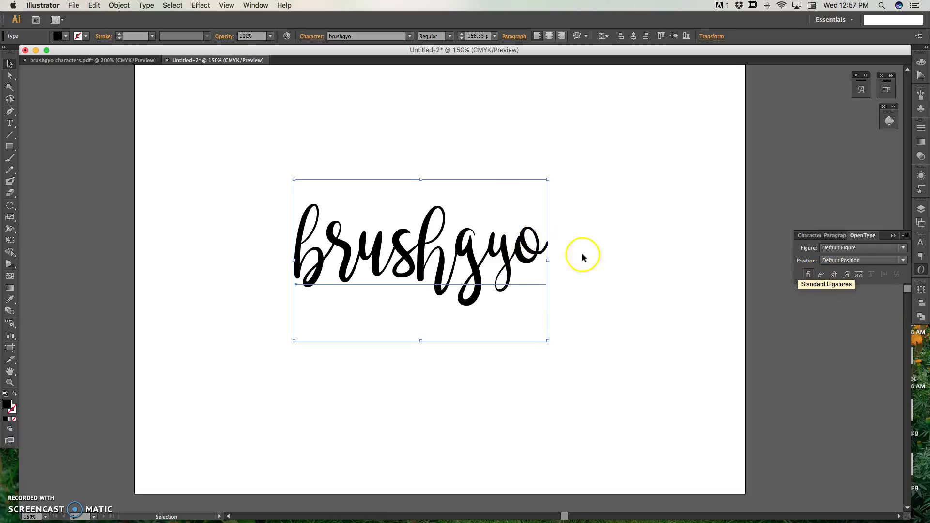
Step: Give the first letter b its swash form
double_click(323, 254)
left_click_drag(333, 257, 270, 257)
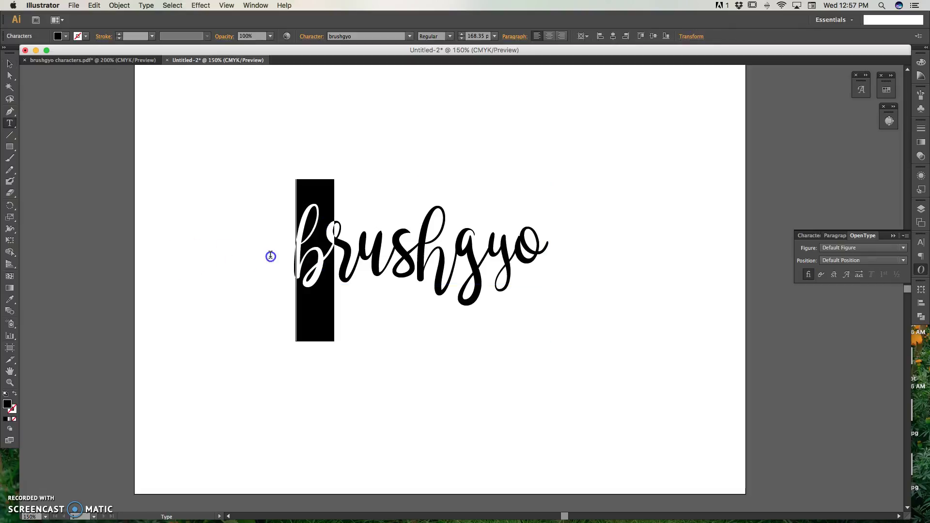
left_click(847, 275)
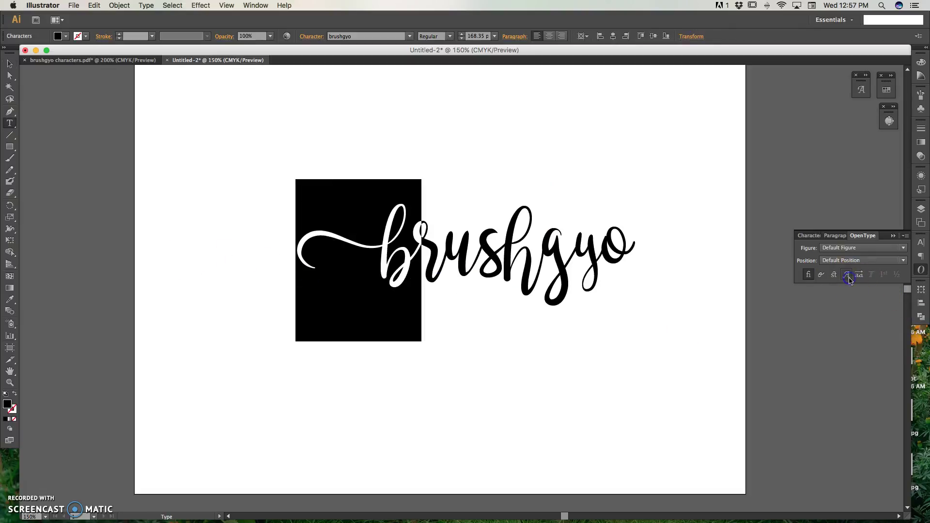
Step: Apply the long-tailed stylistic alternate to the final o and shift the word left
left_click_drag(602, 240, 635, 237)
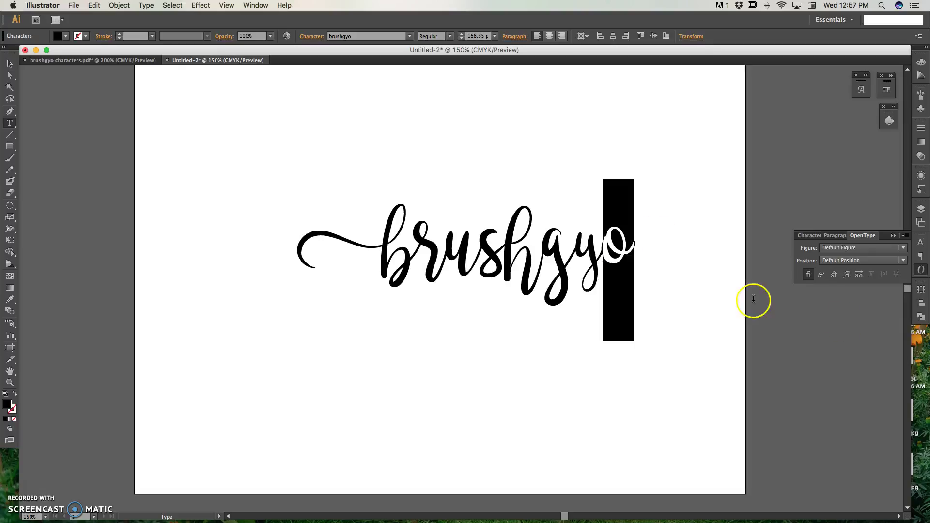
left_click(859, 275)
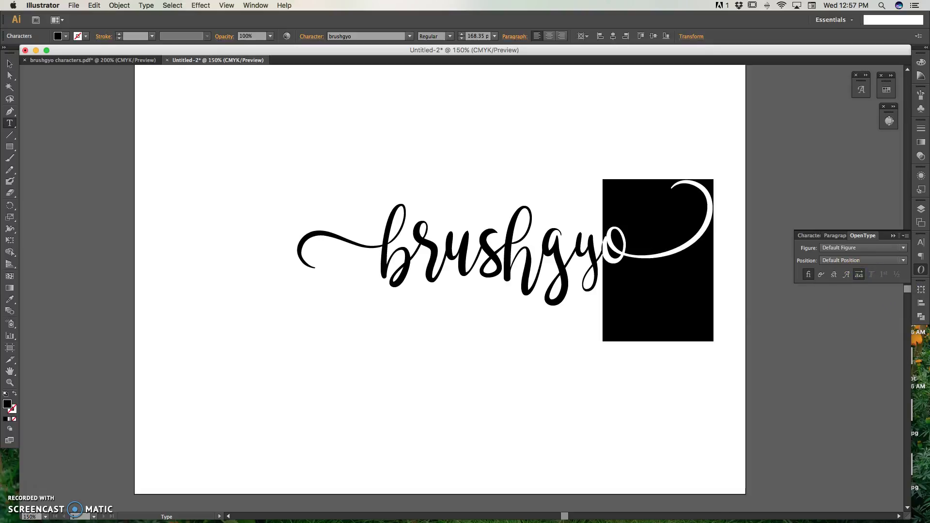
left_click(7, 63)
left_click_drag(525, 269, 435, 278)
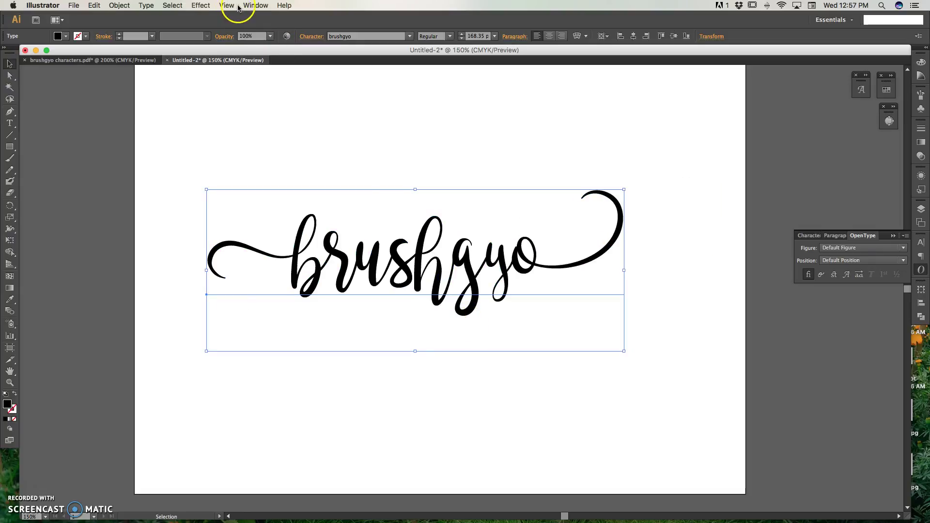
Step: Open the Glyphs panel with the brushgyo text object selected
left_click(149, 6)
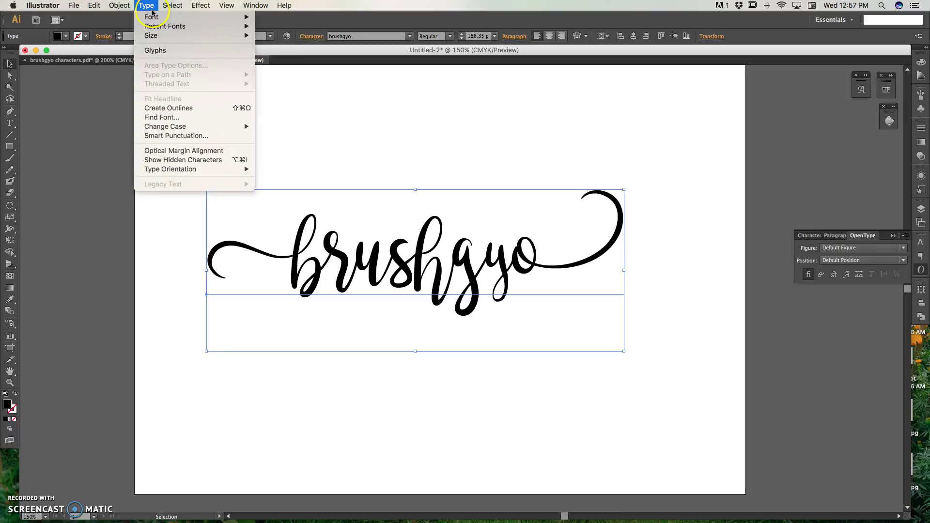
left_click(158, 53)
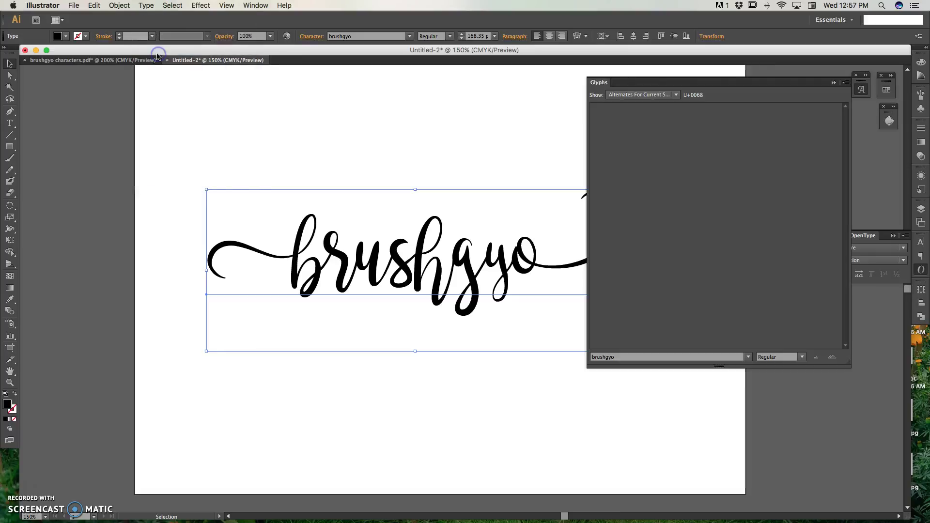
left_click(416, 137)
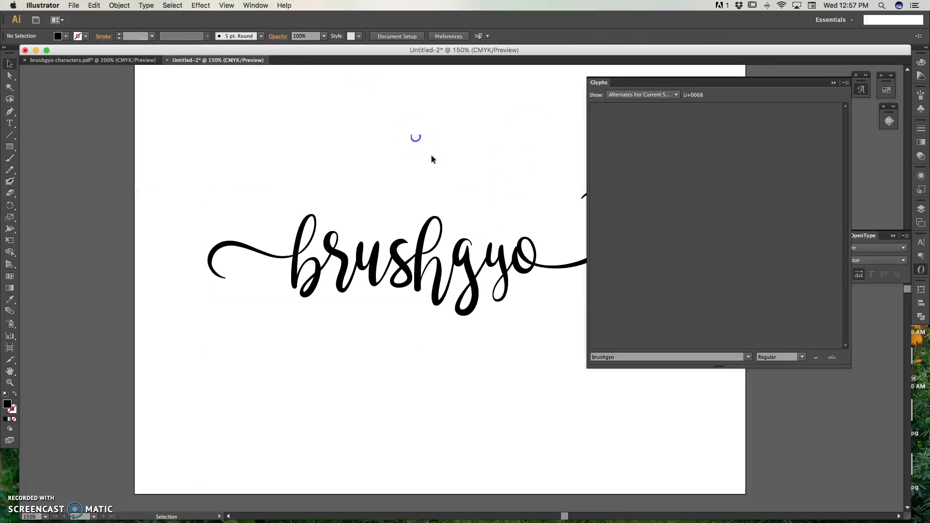
scroll(433, 160, "down", 2)
scroll(432, 160, "right", 3)
left_click(365, 229)
Step: Show the entire brushgyo font and scroll down to its swash alternates
left_click(656, 100)
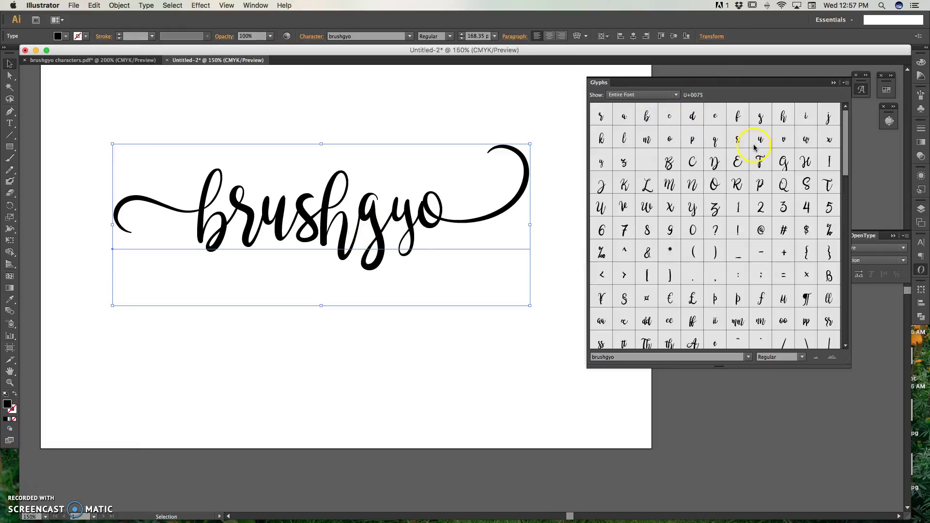
left_click_drag(846, 147, 845, 167)
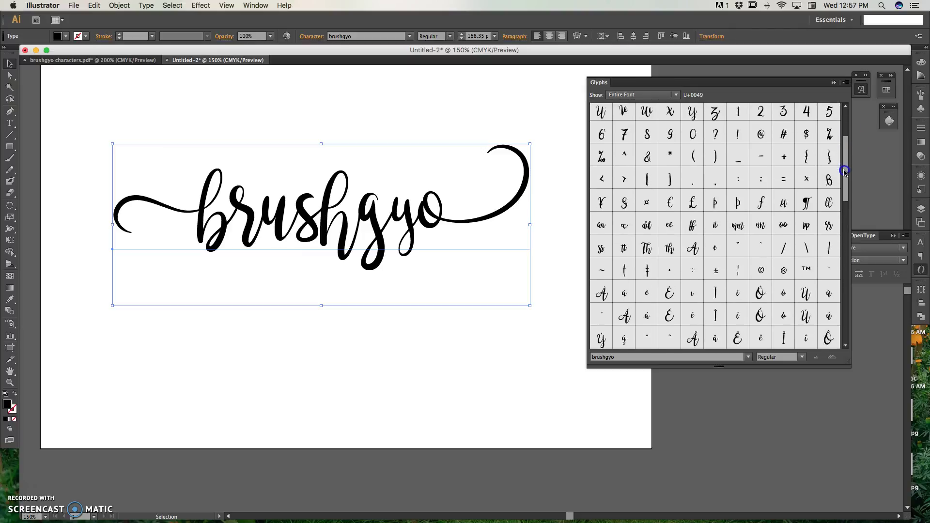
left_click_drag(846, 167, 836, 329)
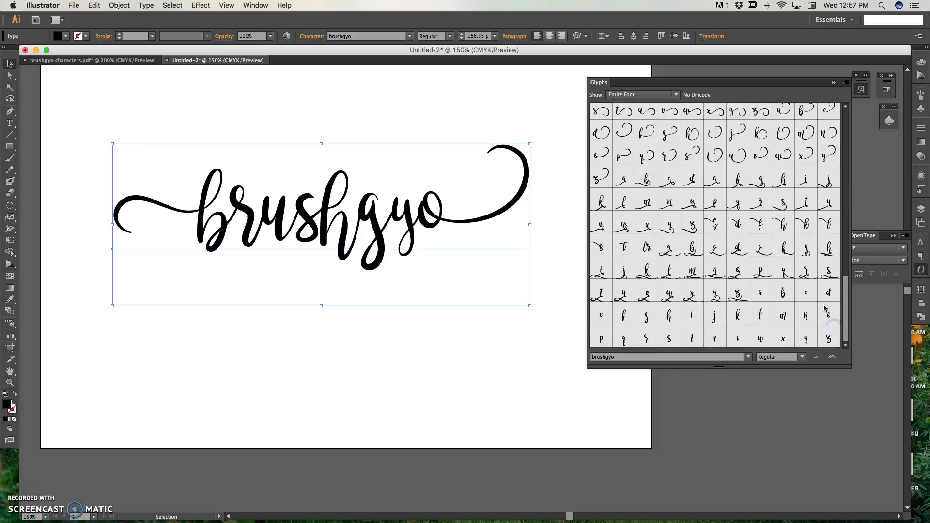
double_click(348, 219)
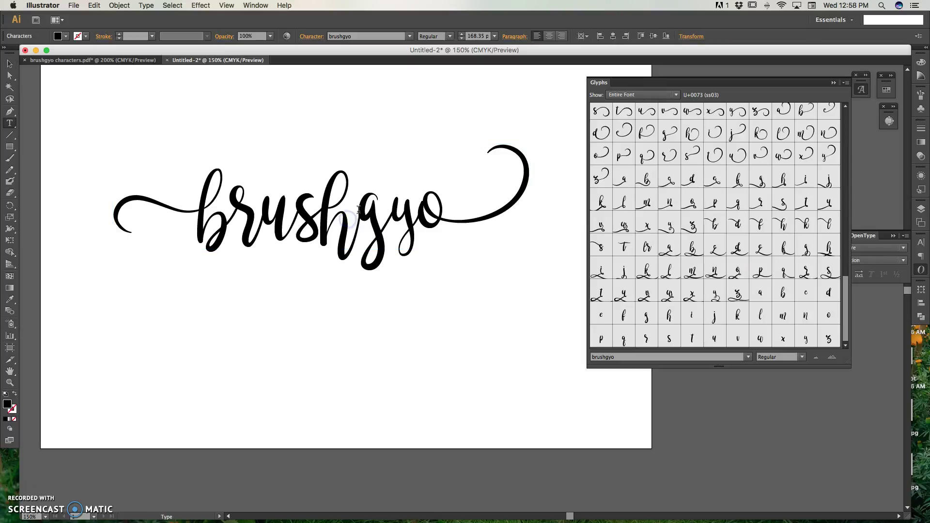
Step: Filter Glyphs to the h's alternates and apply a swash tailing under 'brus'
left_click_drag(358, 208, 331, 210)
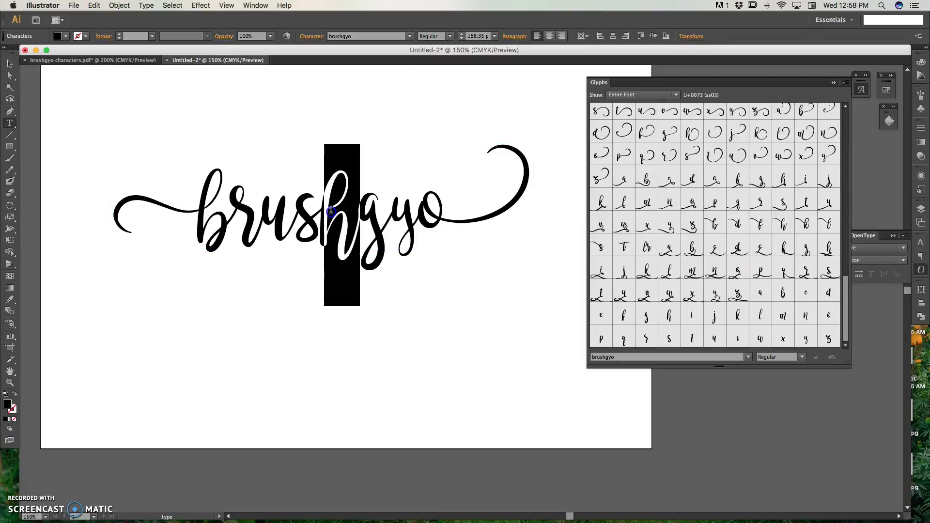
left_click(665, 95)
left_click(649, 114)
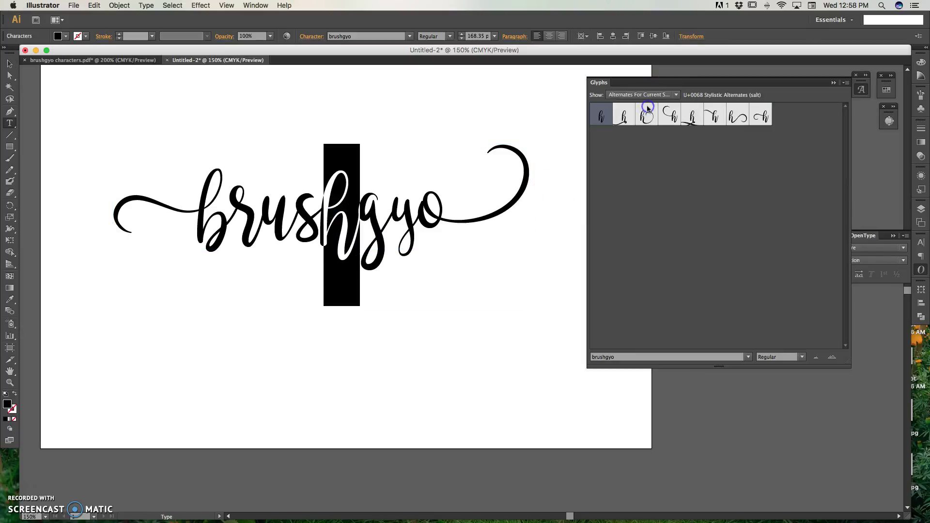
double_click(624, 118)
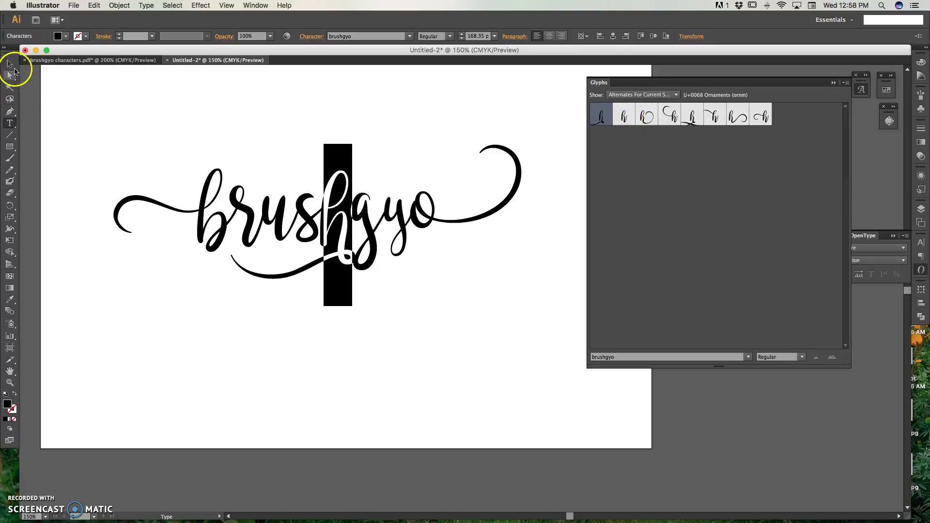
left_click(8, 63)
Step: Swap the h for a different swash alternate
left_click(123, 109)
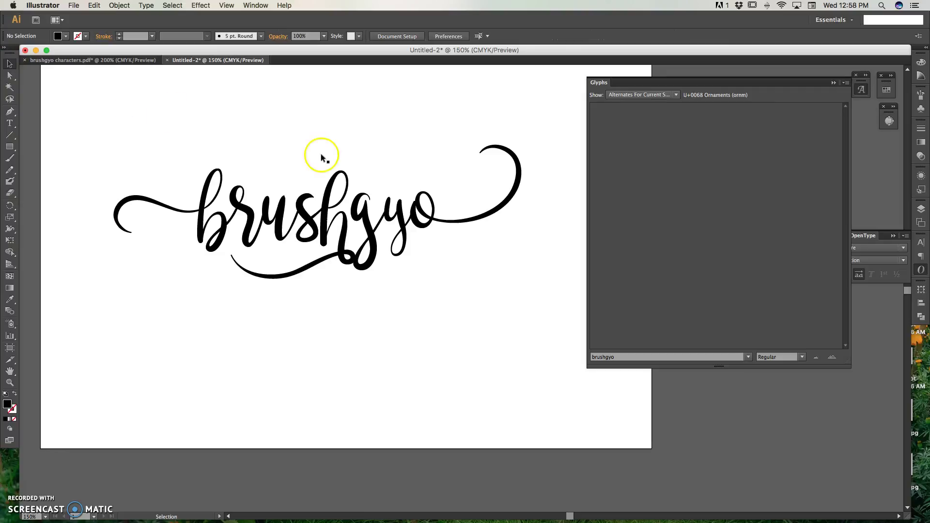
double_click(348, 199)
left_click_drag(348, 199, 311, 201)
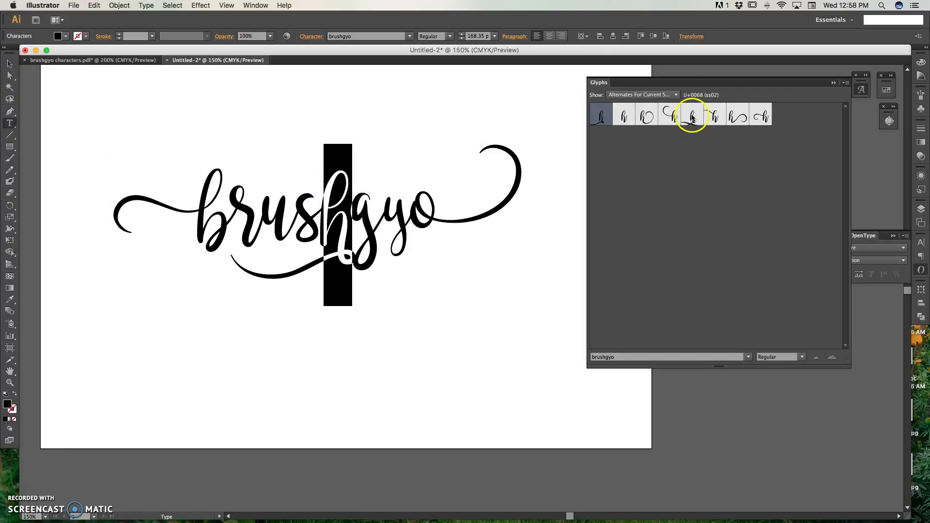
double_click(692, 116)
left_click(9, 64)
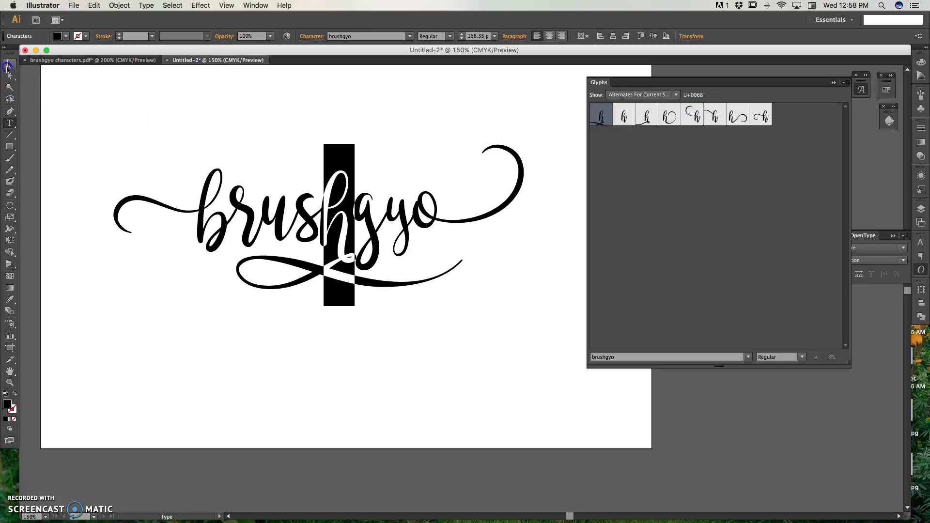
Step: Replace the h with the alternate that has a long top arc
left_click(66, 106)
key("t")
left_click_drag(322, 206, 340, 199)
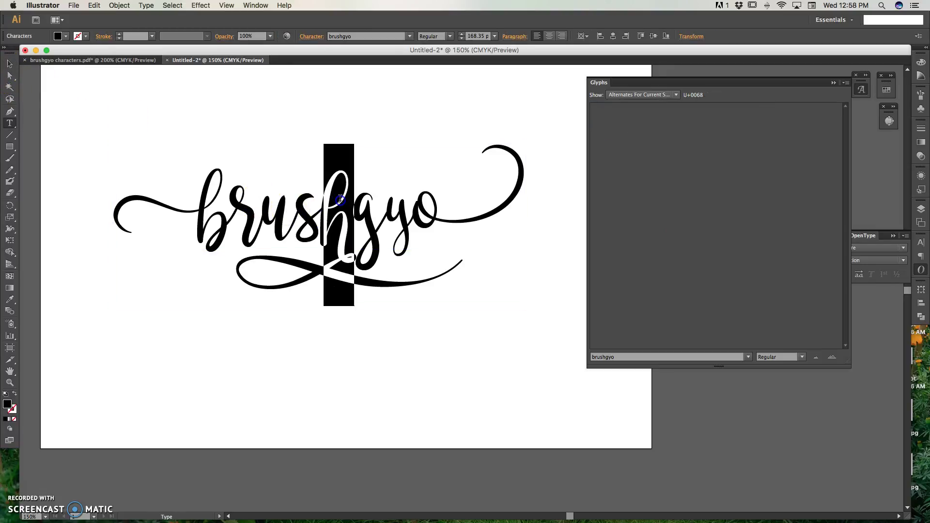
double_click(716, 116)
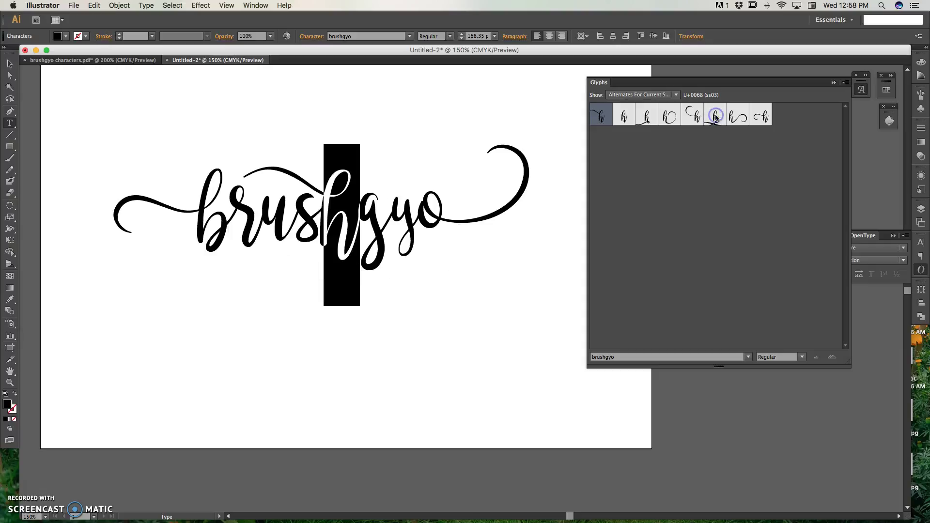
left_click(9, 63)
Step: Nudge the brushgyo word slightly on the artboard and deselect it
left_click(125, 120)
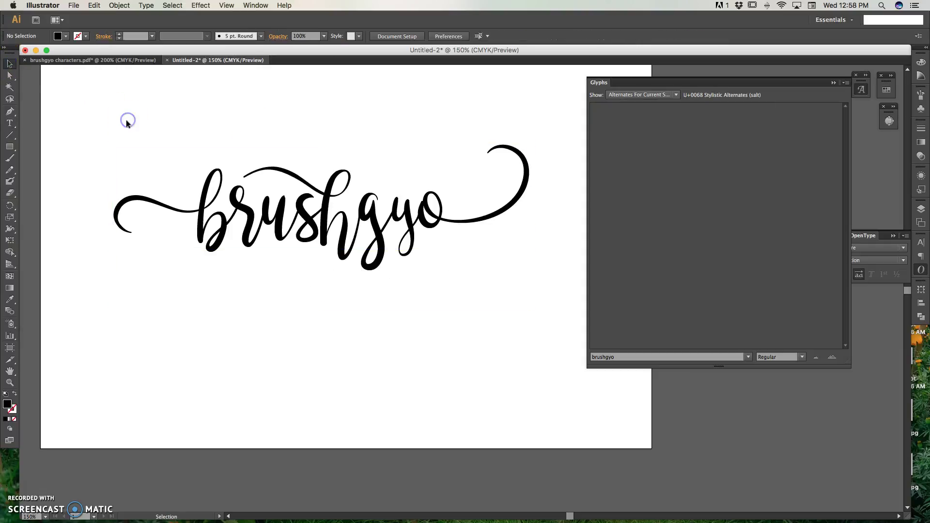
mouse_move(422, 221)
left_mouse_down()
mouse_move(416, 247)
mouse_move(424, 243)
left_mouse_up()
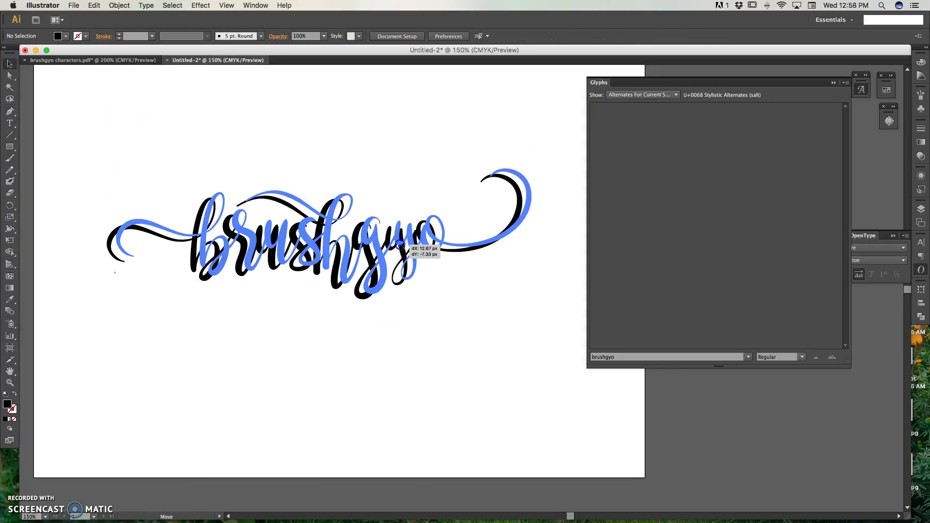
left_click(424, 244)
left_click(476, 344)
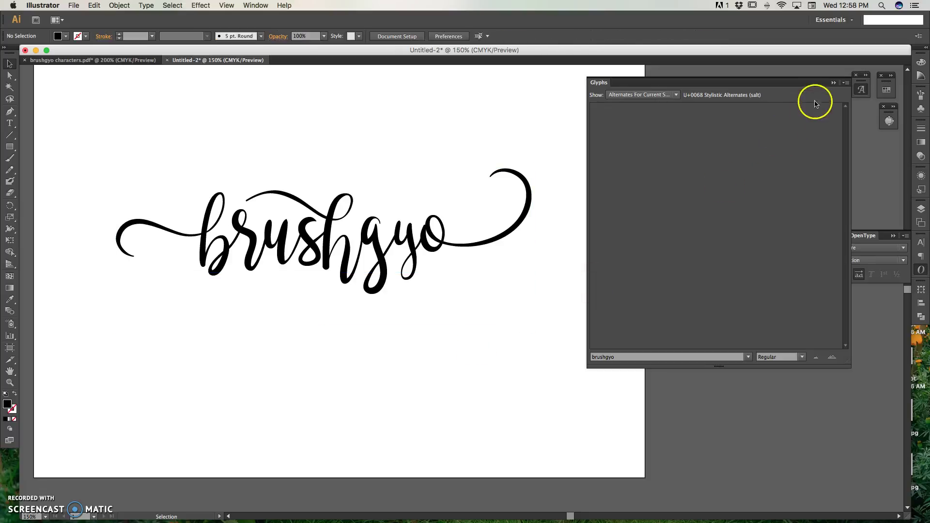
Step: Close the Glyphs panel and start a new text line below brushgyo
left_click(833, 83)
left_click(486, 343)
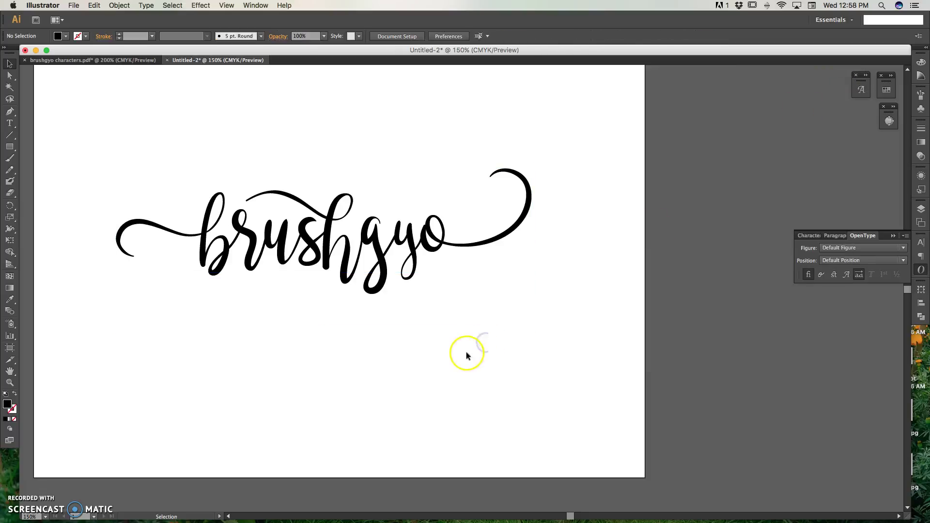
left_click(11, 125)
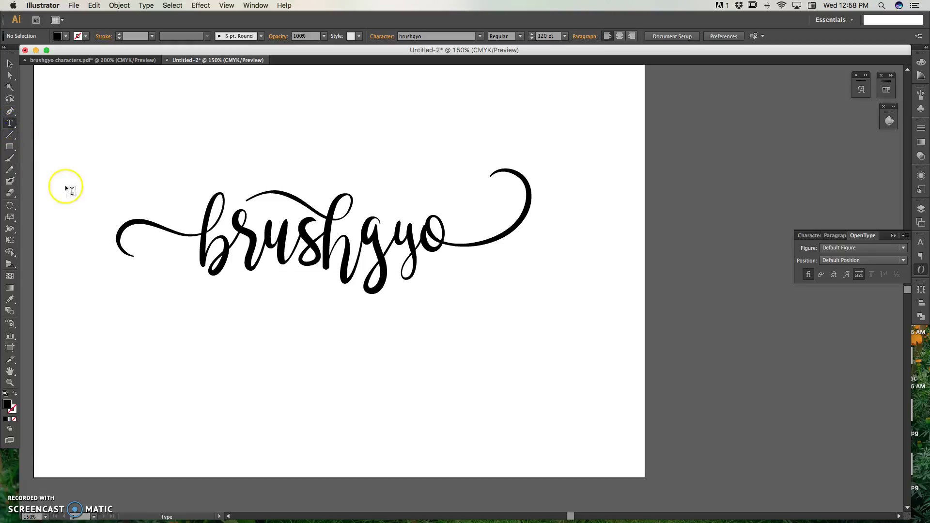
left_click(236, 381)
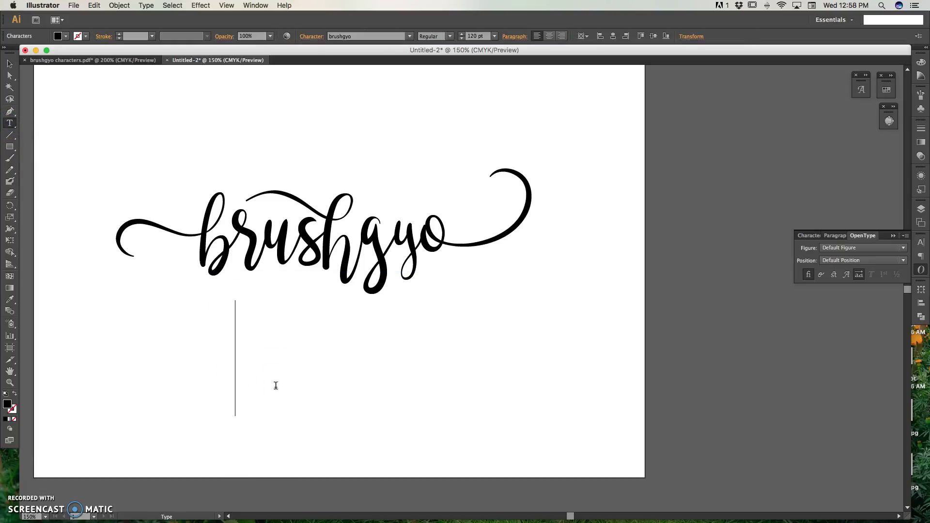
Step: Set the new line's font to brushgyo brother at 60 pt
left_click(410, 37)
left_click(378, 57)
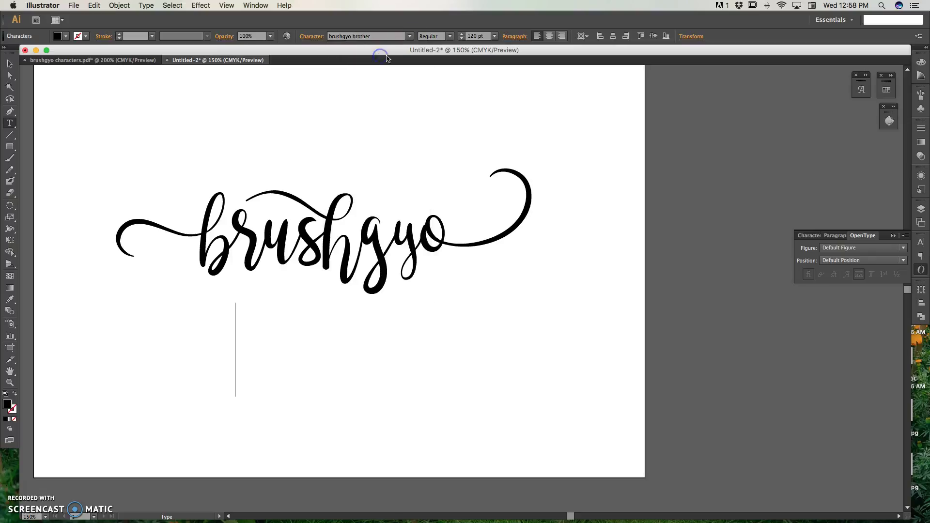
left_click(495, 37)
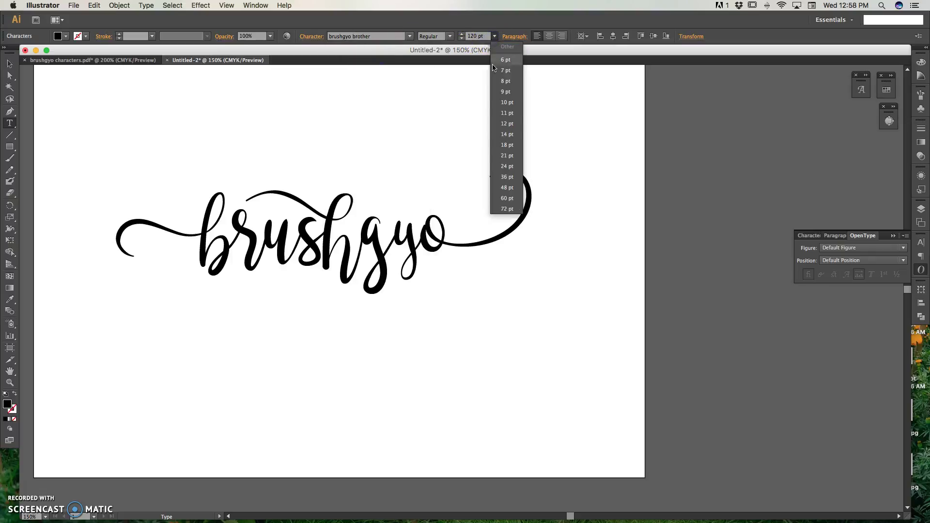
left_click(507, 198)
type("DUO BROTHER TYPEFACE")
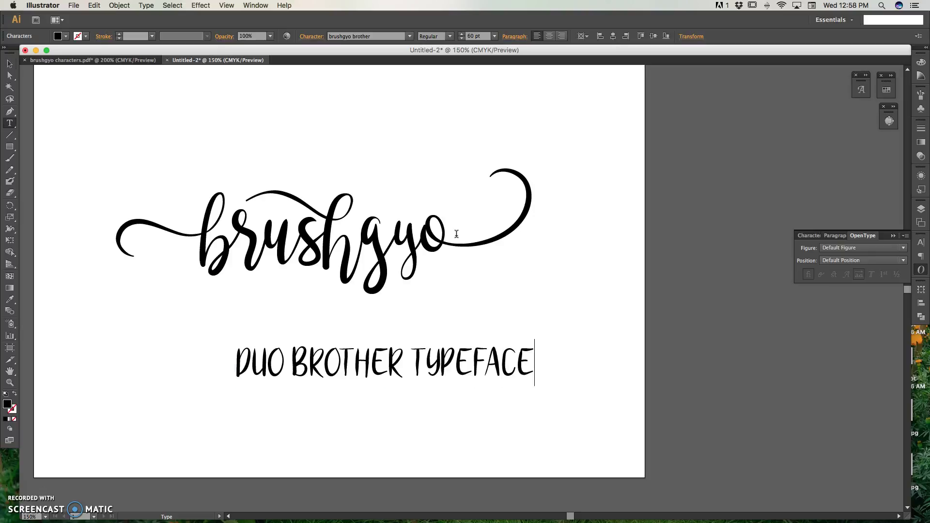
Step: Scale the DUO BROTHER TYPEFACE line down, set tracking to 75, and place it under brushgyo
key("Escape")
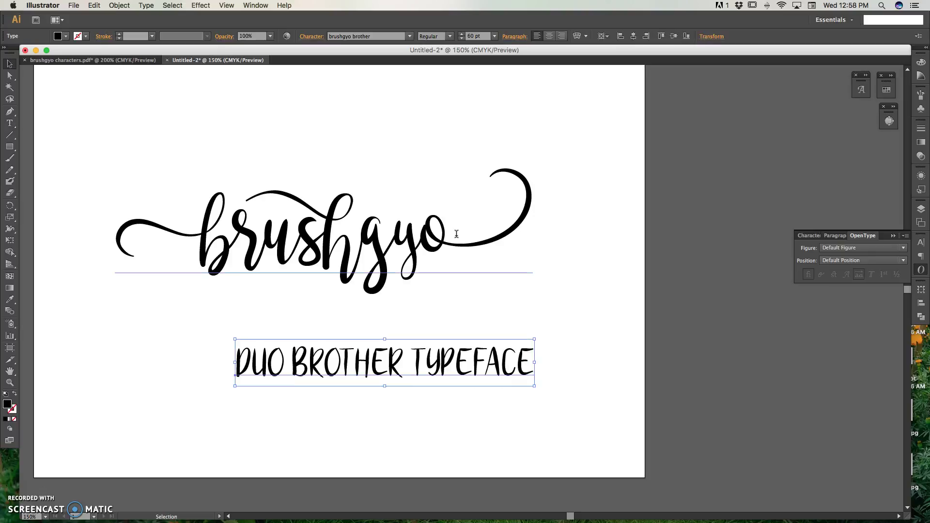
mouse_move(534, 343)
left_mouse_down()
mouse_move(401, 360)
mouse_move(379, 328)
left_mouse_up()
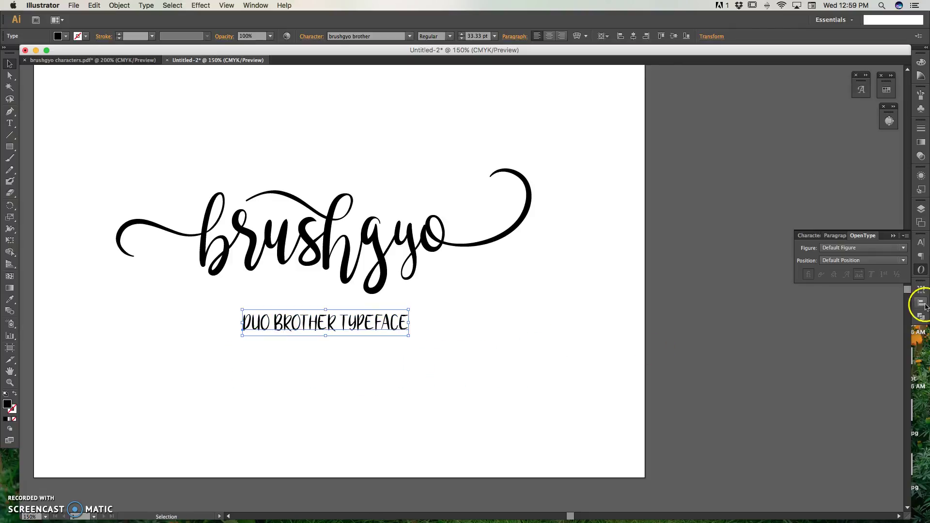
left_click(919, 244)
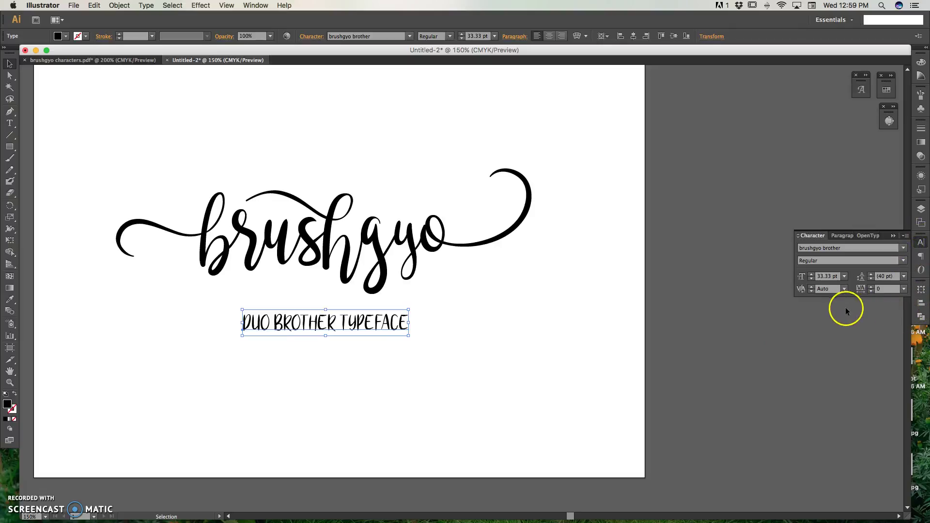
left_click(904, 290)
left_click_drag(897, 386, 901, 431)
left_click(904, 289)
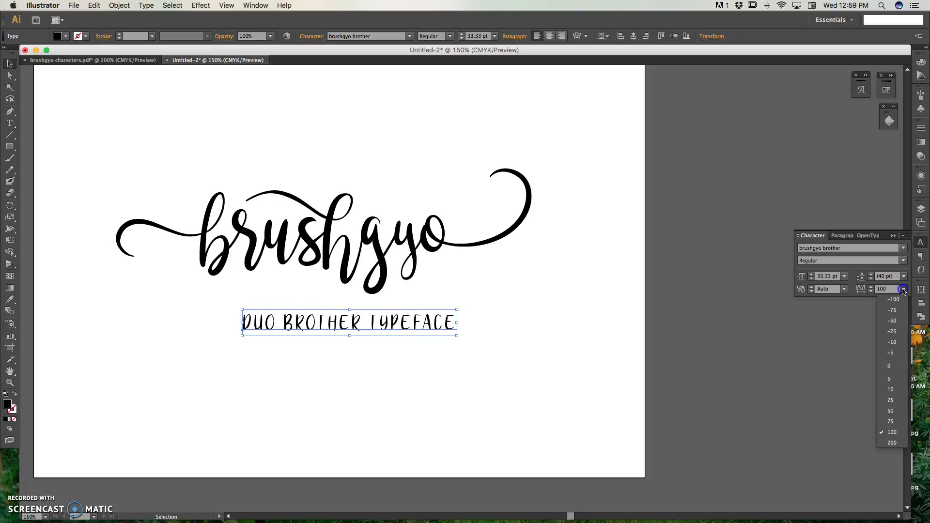
left_click(900, 420)
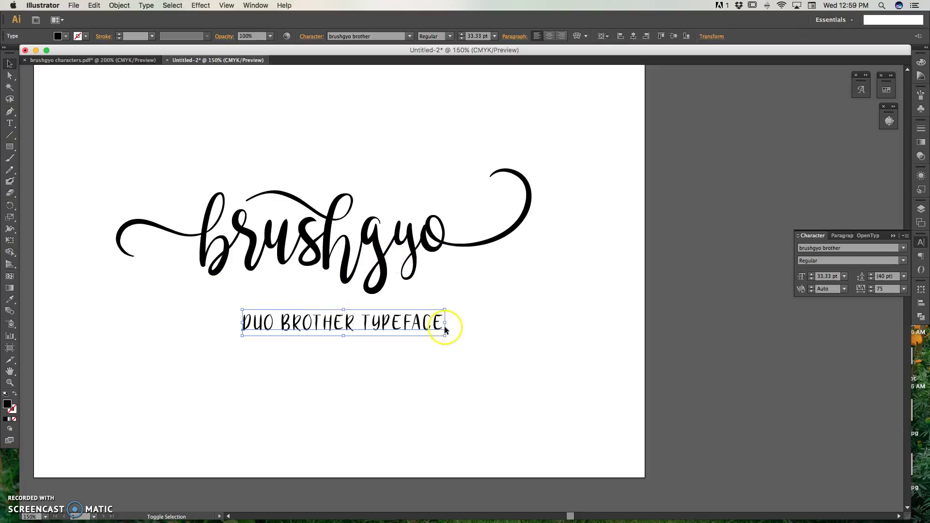
left_click_drag(445, 309, 382, 318)
left_click(533, 359)
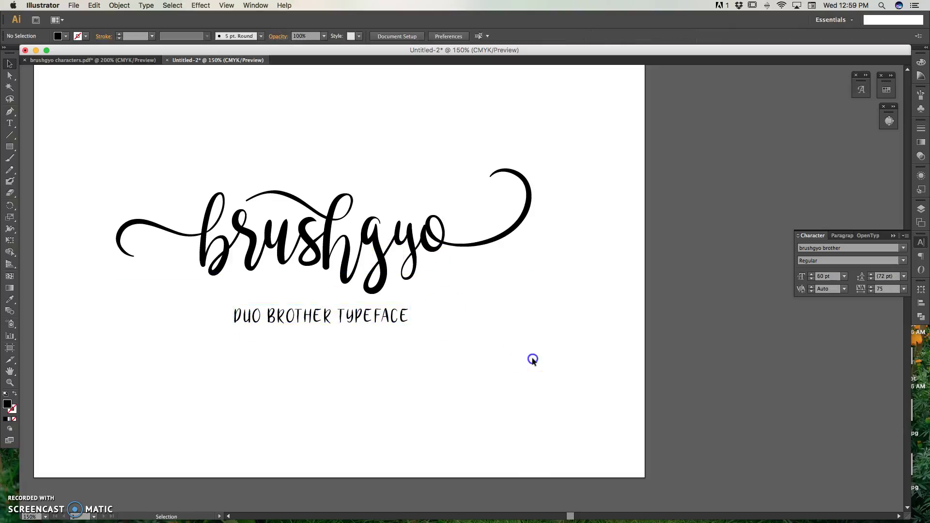
left_click_drag(510, 321, 560, 356)
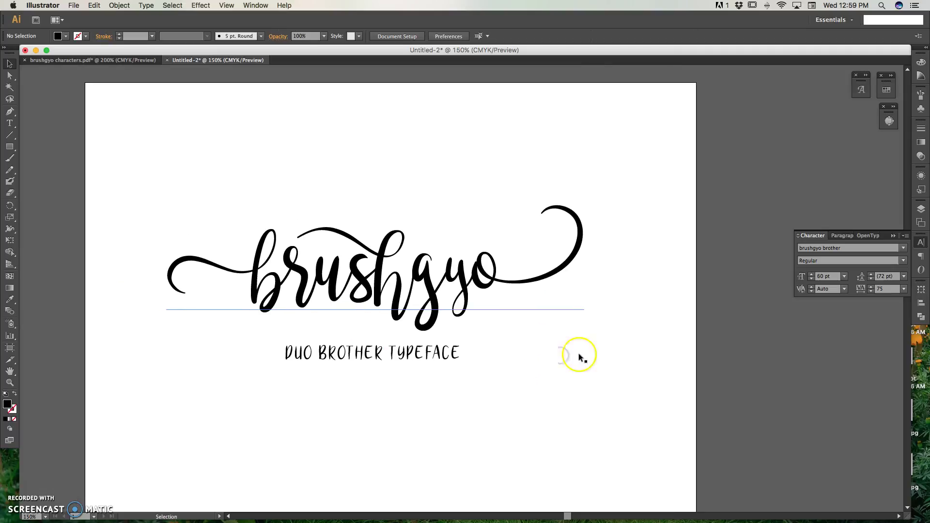
left_click(410, 362)
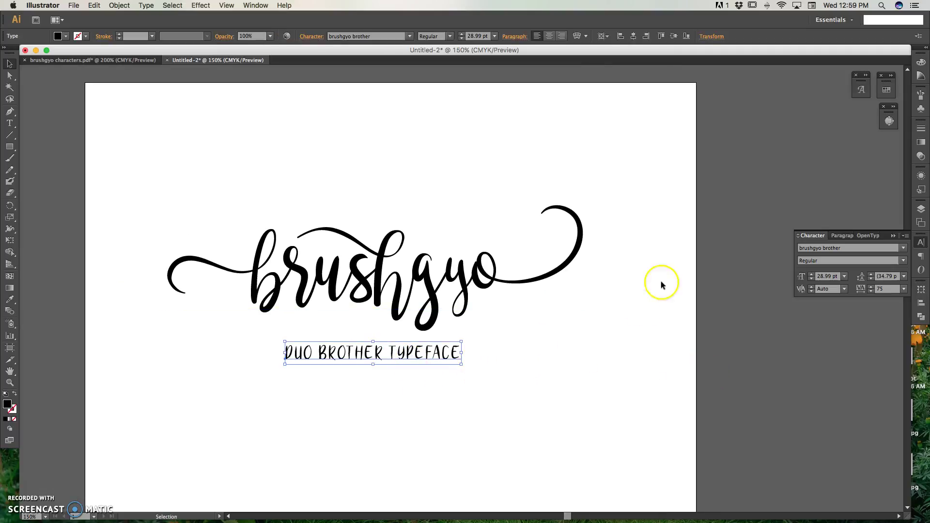
left_click(676, 95)
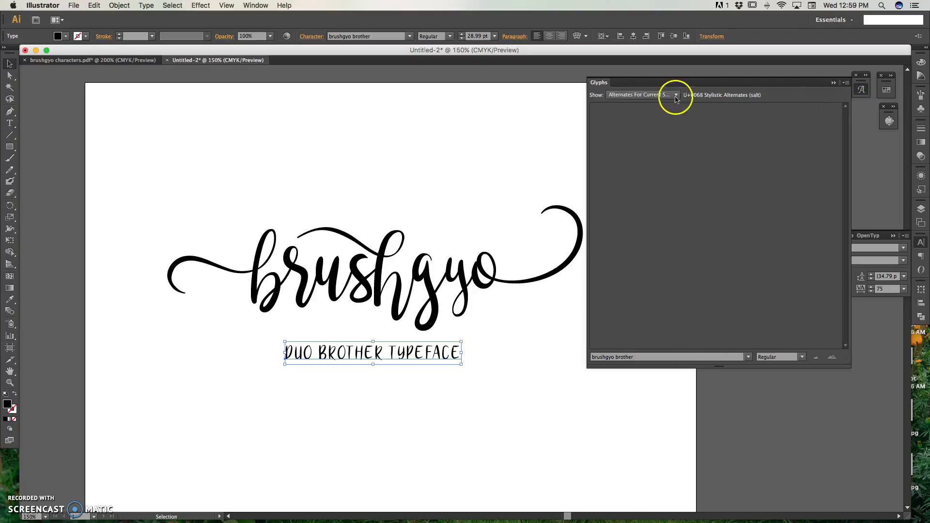
left_click(646, 117)
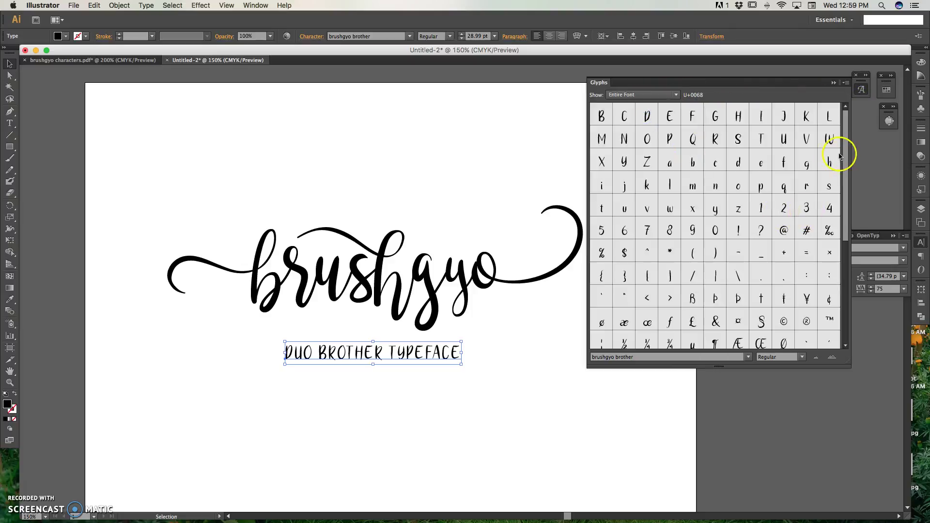
mouse_move(845, 156)
left_mouse_down()
mouse_move(842, 263)
mouse_move(846, 114)
left_mouse_up()
left_click(834, 83)
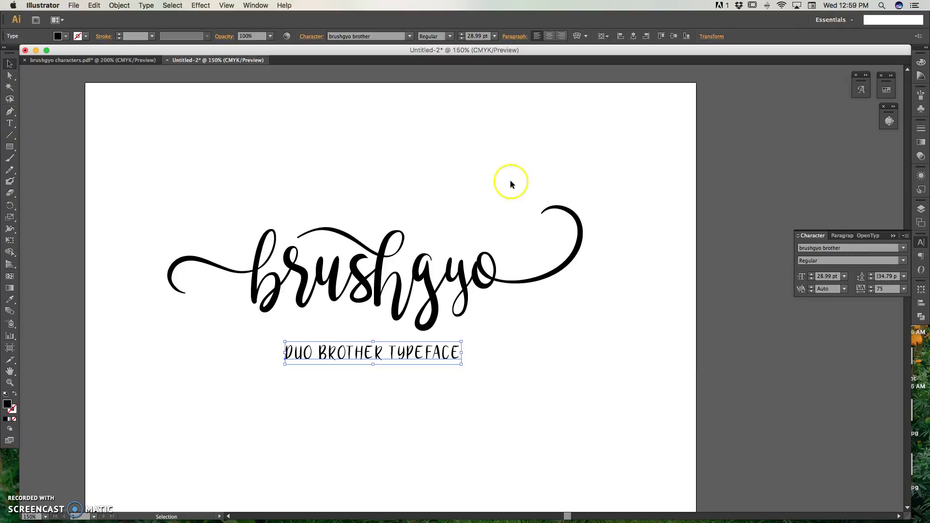
left_click(430, 156)
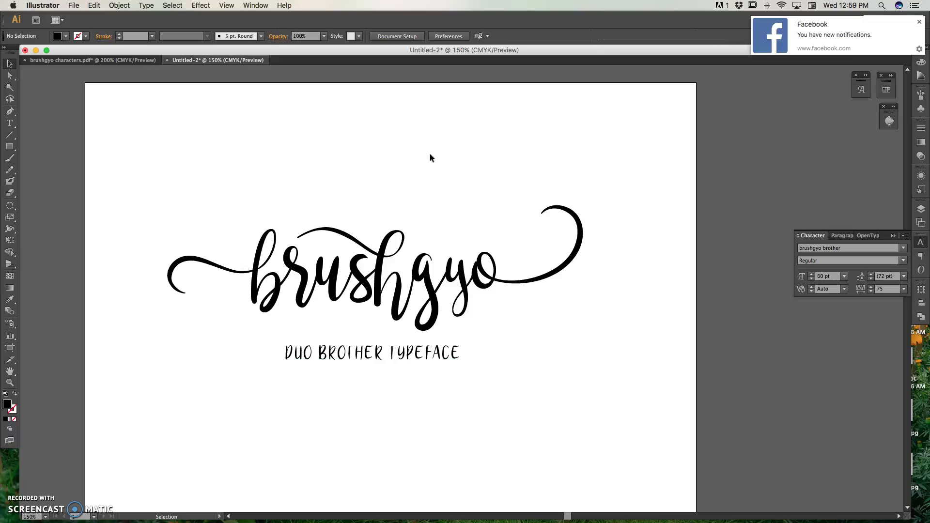